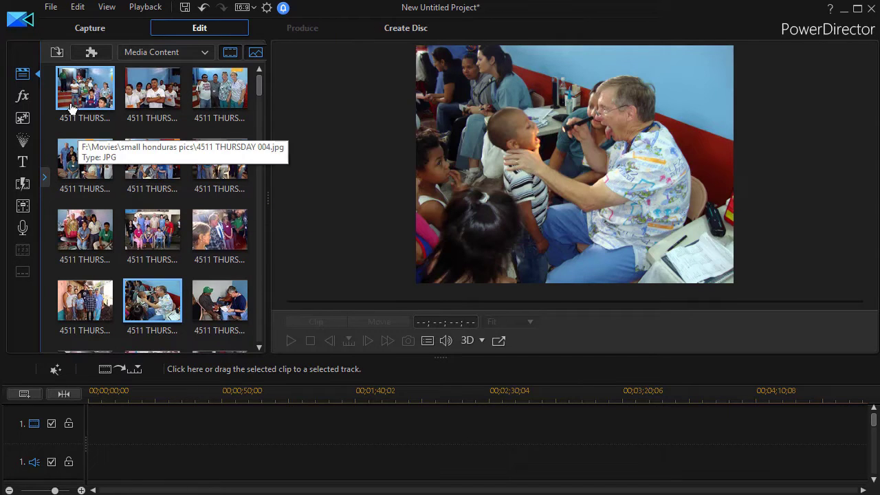
# Line up six THURSDAY photos on video track 1, including 4511 THURSDAY 019, and group them into a slideshow.
pyautogui.moveTo(84, 83); pyautogui.dragTo(93, 422)
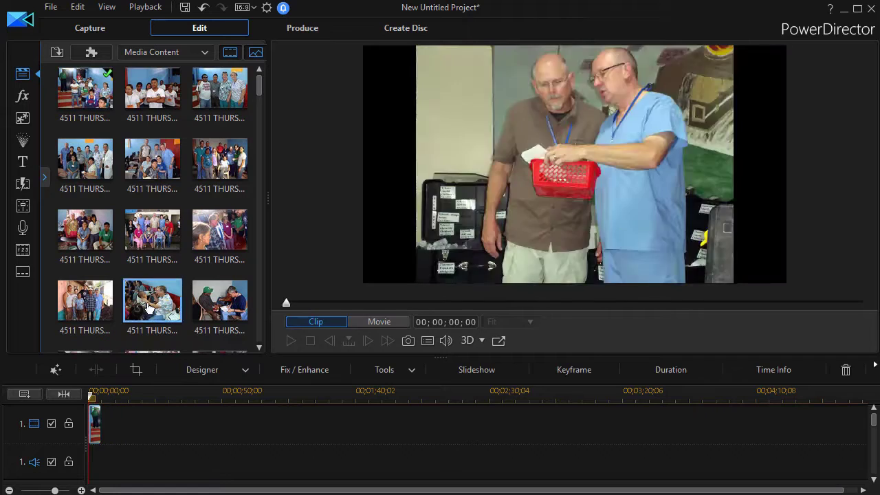
pyautogui.moveTo(152, 229); pyautogui.dragTo(105, 422)
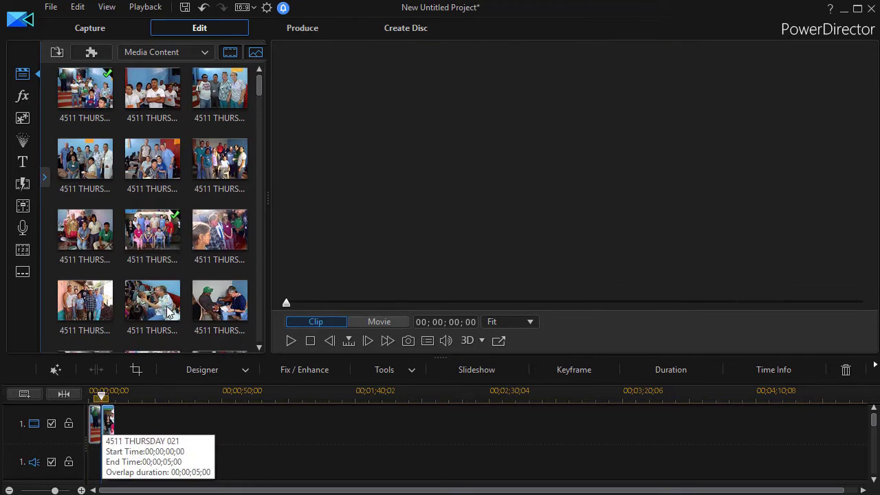
pyautogui.moveTo(167, 311); pyautogui.dragTo(124, 423)
pyautogui.moveTo(220, 301); pyautogui.dragTo(132, 440)
pyautogui.moveTo(207, 237); pyautogui.dragTo(147, 436)
pyautogui.click(220, 158)
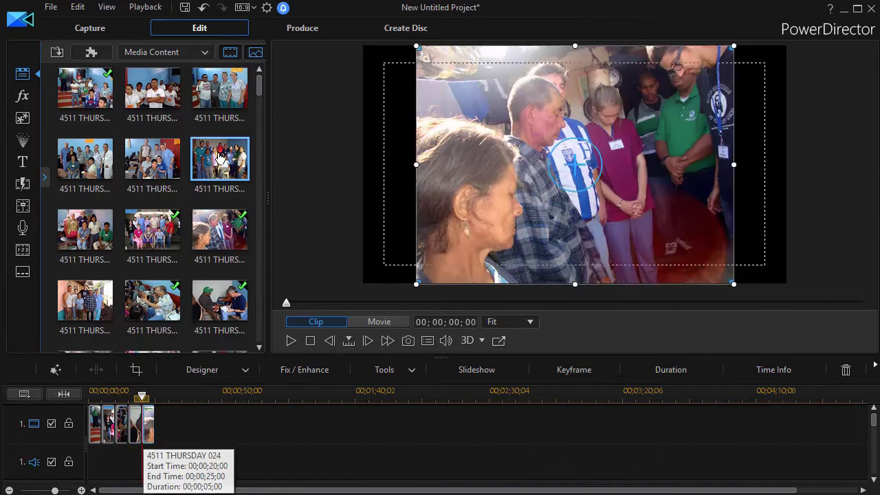
pyautogui.moveTo(220, 158); pyautogui.dragTo(91, 417)
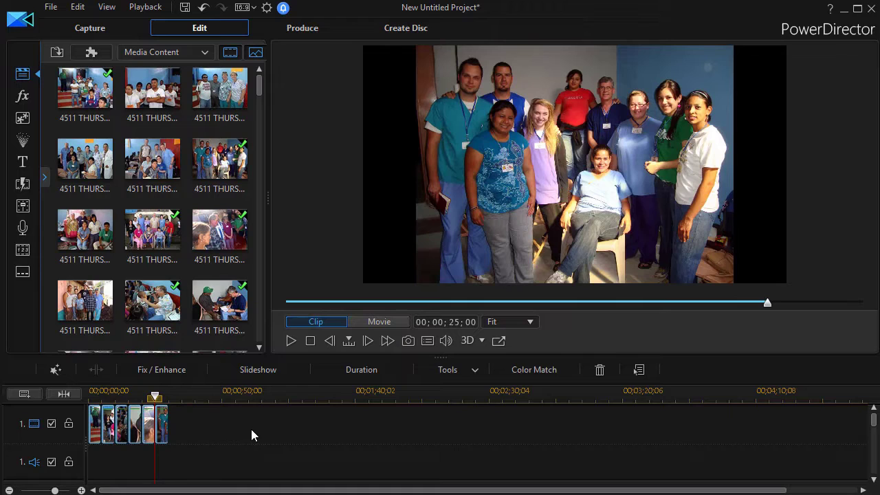
pyautogui.click(262, 372)
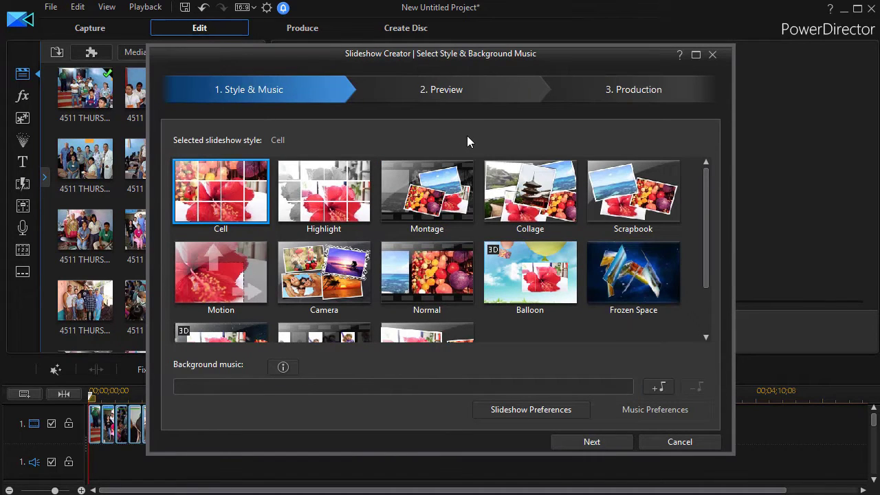
# Pick the Montage style and load Produce.wav as the slideshow's background music.
pyautogui.click(435, 192)
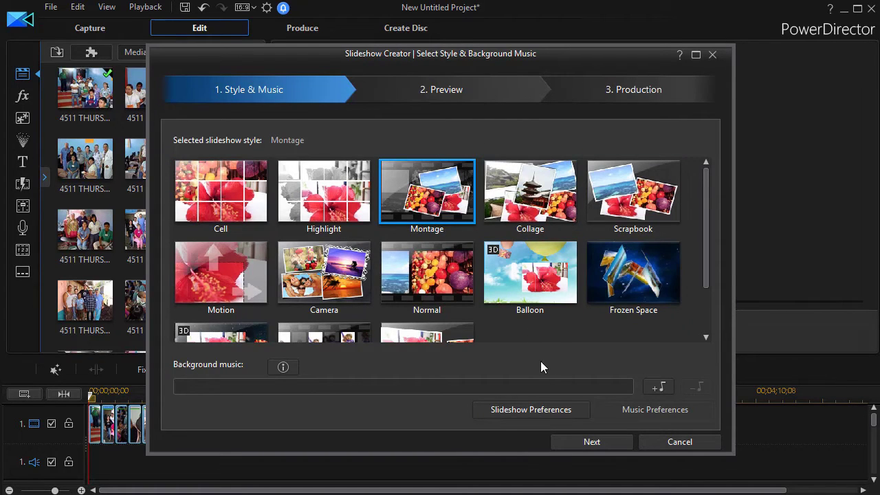
pyautogui.click(669, 389)
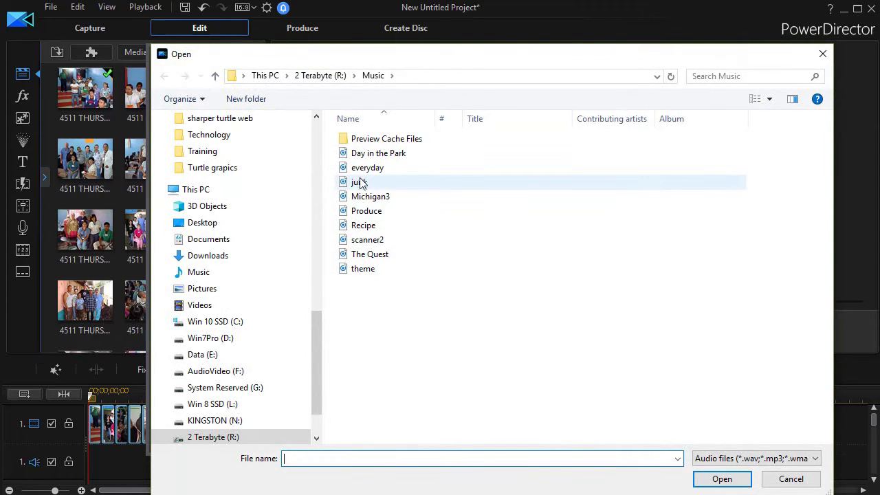
pyautogui.click(369, 213)
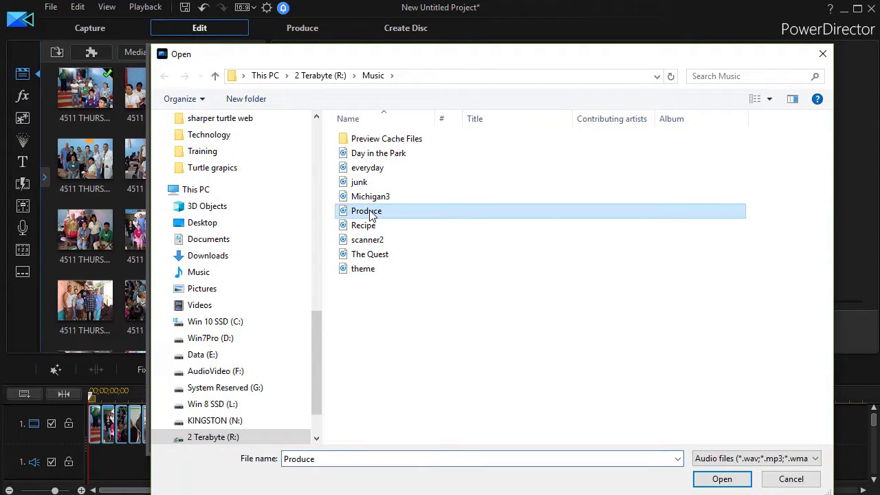
pyautogui.click(722, 479)
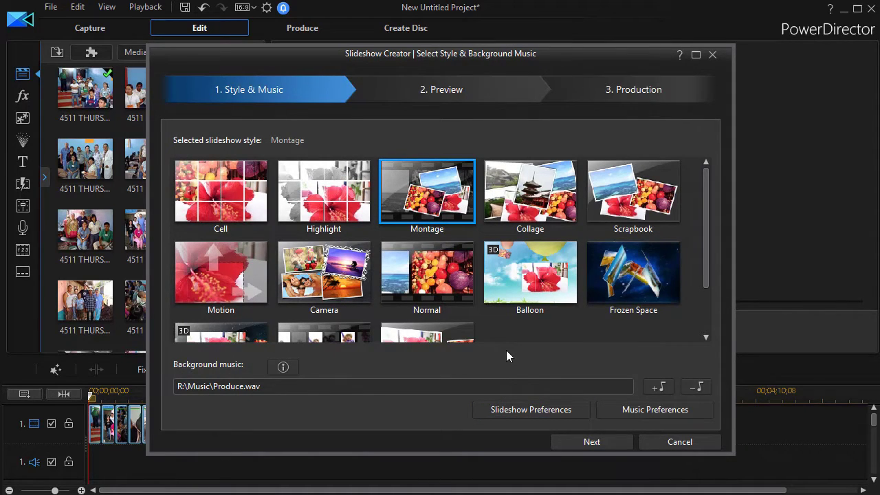
# Set Slideshow Preferences to Fit photos to music, then bring up Produce.wav's music preferences.
pyautogui.click(517, 412)
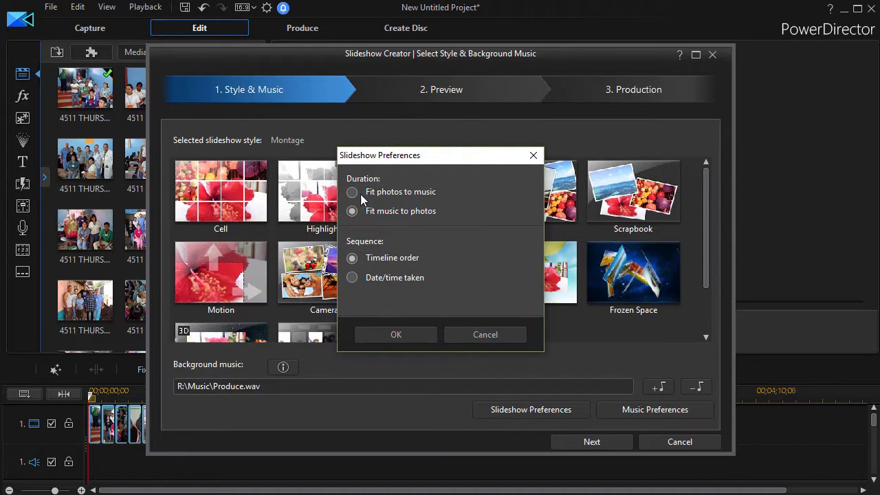
pyautogui.click(352, 192)
pyautogui.click(405, 335)
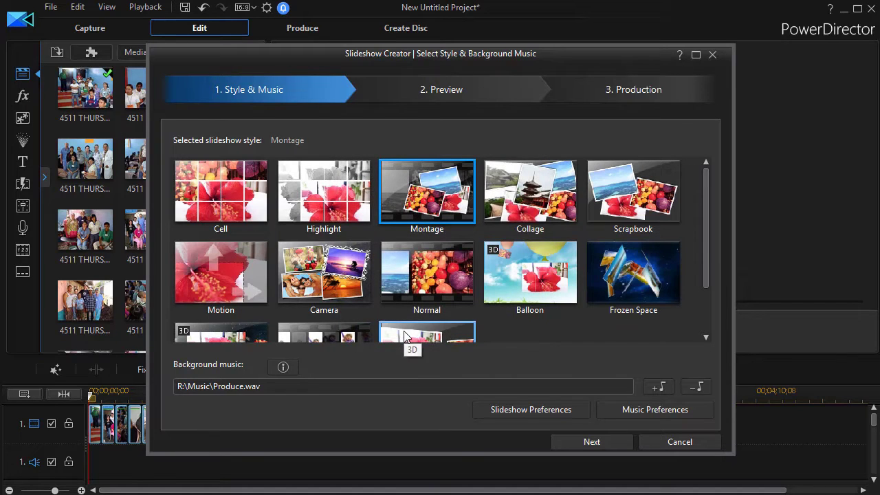
pyautogui.click(639, 411)
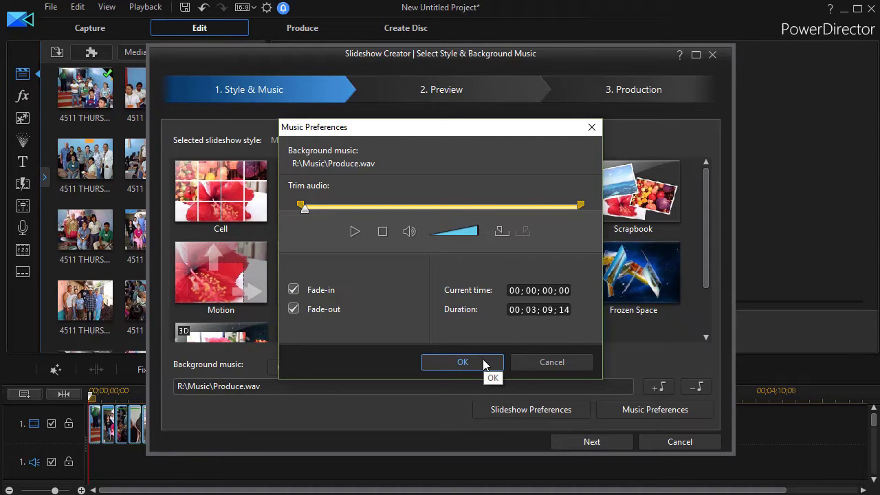
pyautogui.click(463, 363)
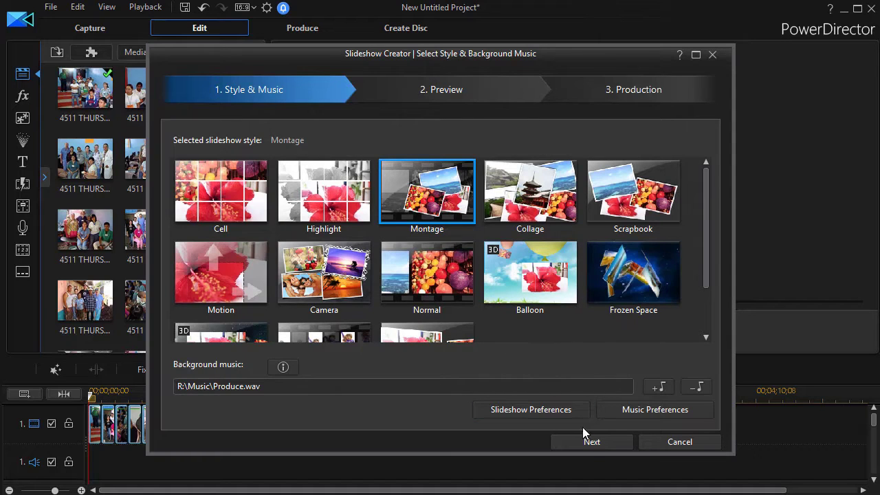
# Generate the Montage slideshow, play, pause and scrub its preview to the end, then cancel it.
pyautogui.click(591, 442)
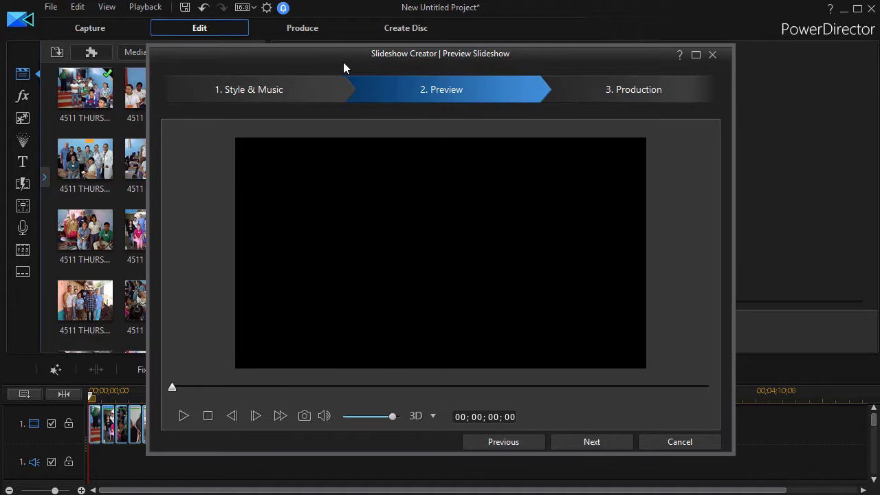
pyautogui.moveTo(328, 57); pyautogui.dragTo(406, 60)
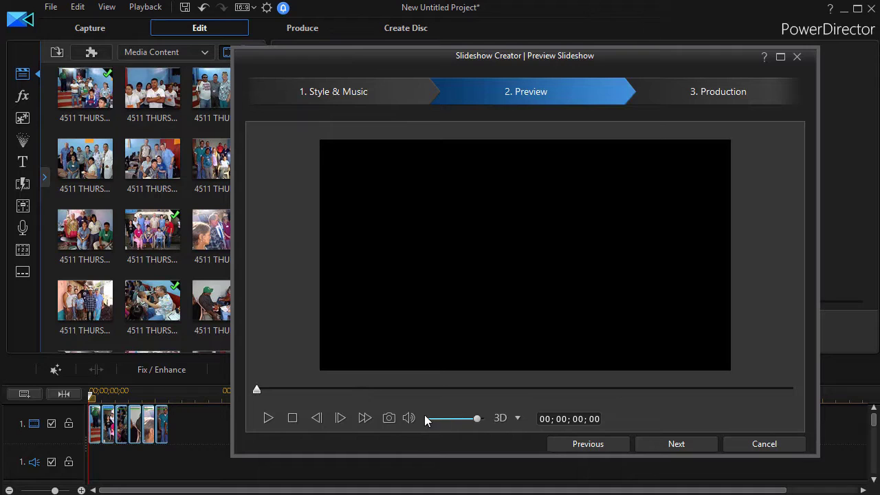
pyautogui.click(268, 419)
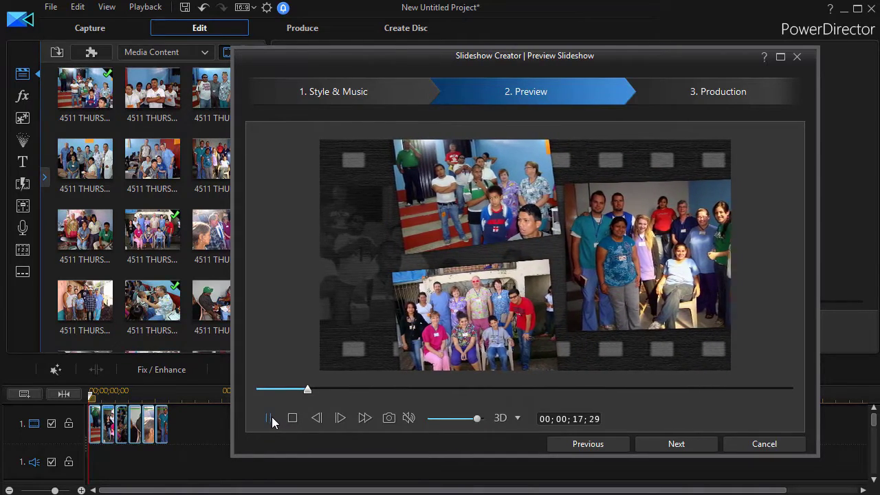
pyautogui.click(269, 418)
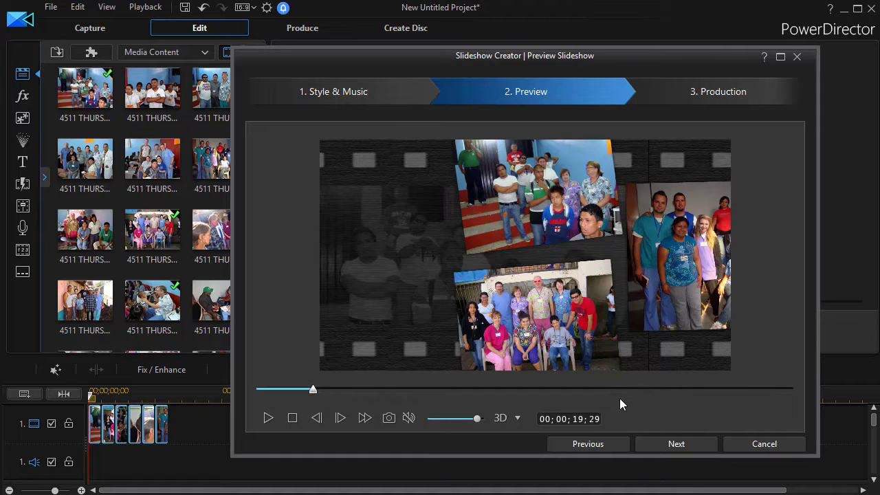
pyautogui.moveTo(311, 389); pyautogui.dragTo(806, 392)
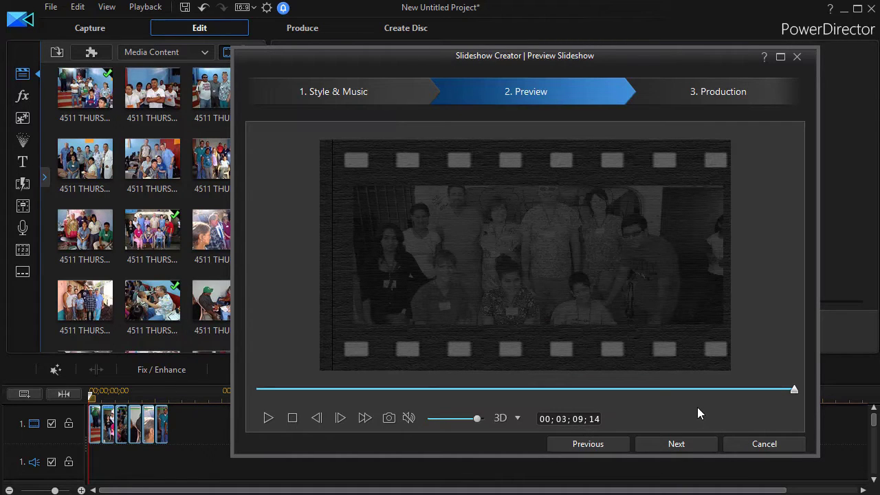
pyautogui.click(757, 443)
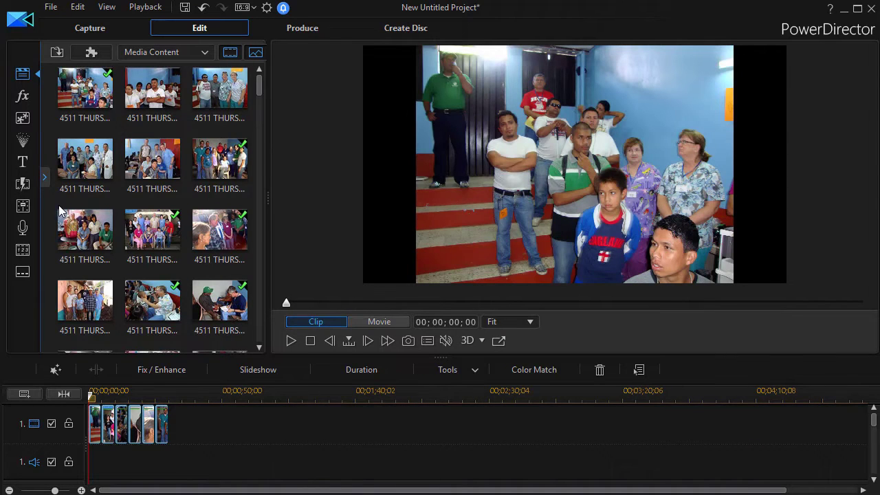
# Append more photos, including DSC00002.jpg and alpha2.jpg, to video track 1 and reopen Slideshow Creator.
pyautogui.moveTo(59, 212); pyautogui.dragTo(169, 422)
pyautogui.moveTo(84, 159); pyautogui.dragTo(177, 420)
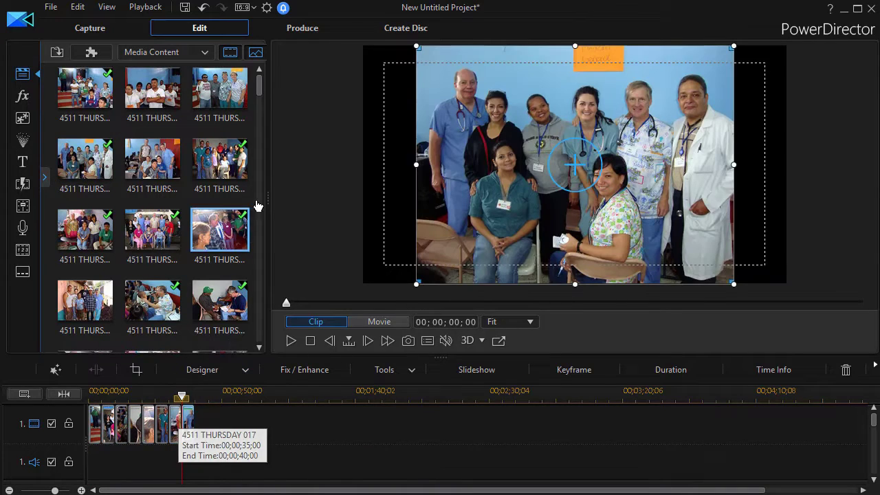
pyautogui.moveTo(258, 84); pyautogui.dragTo(245, 180)
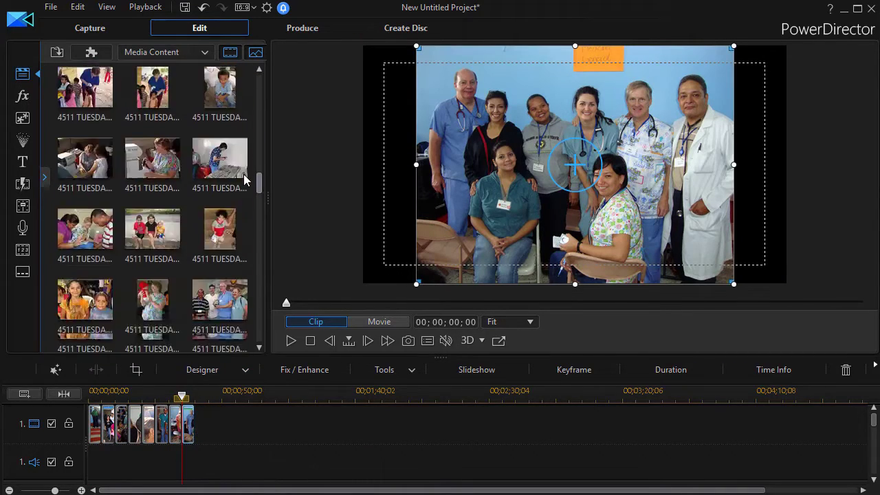
pyautogui.scroll(-3, 246, 180)
pyautogui.moveTo(152, 172); pyautogui.dragTo(196, 432)
pyautogui.moveTo(153, 237); pyautogui.dragTo(211, 429)
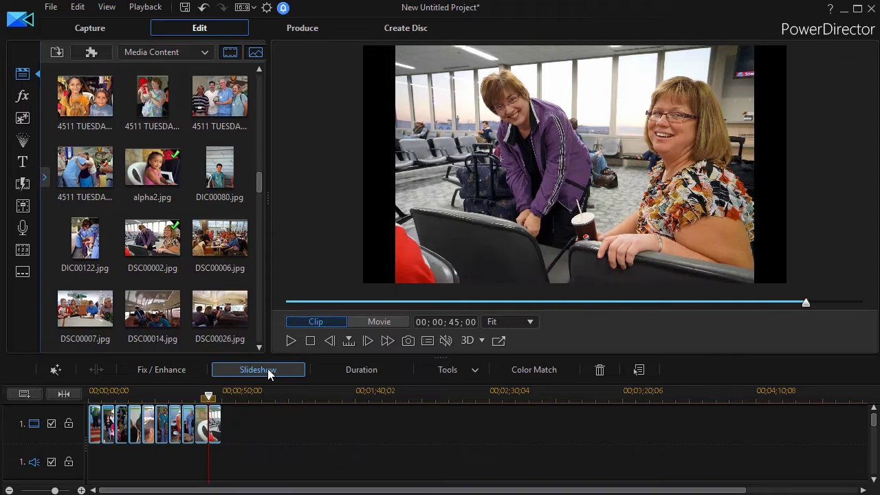
pyautogui.click(269, 372)
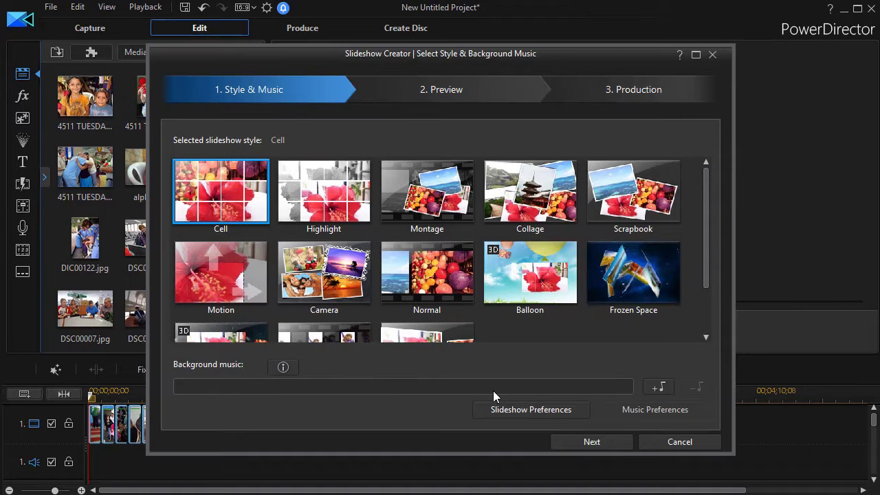
# Keep the Montage style and load Day in the Park.wav as background music.
pyautogui.click(421, 196)
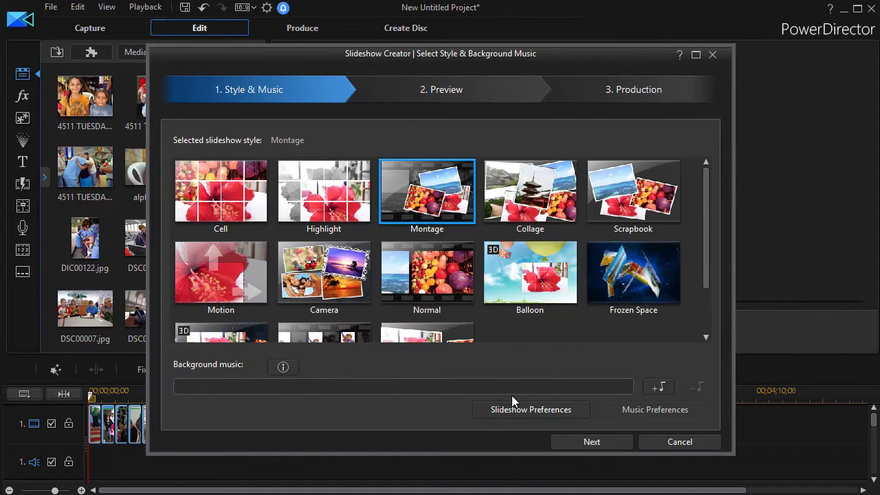
pyautogui.click(522, 411)
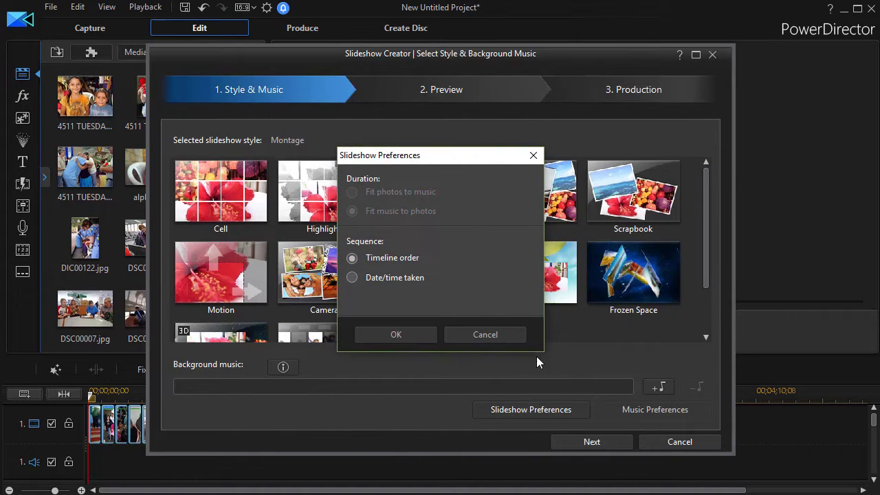
pyautogui.click(501, 337)
pyautogui.click(659, 388)
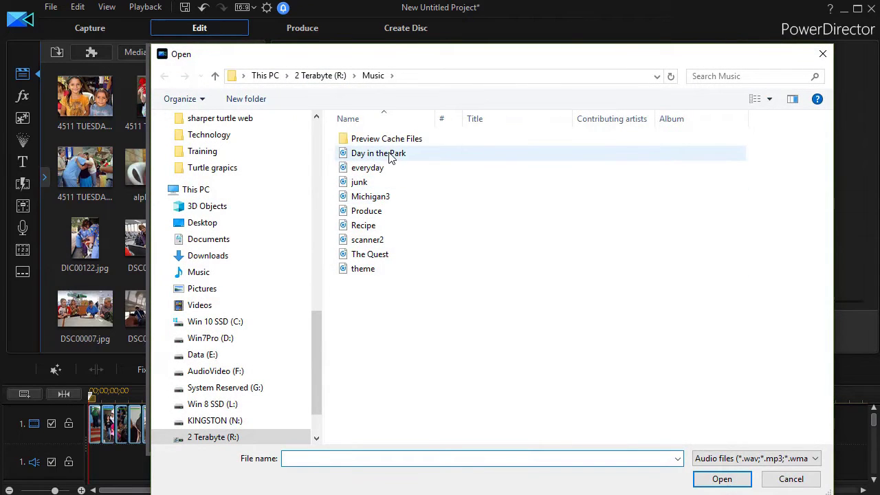
pyautogui.click(390, 158)
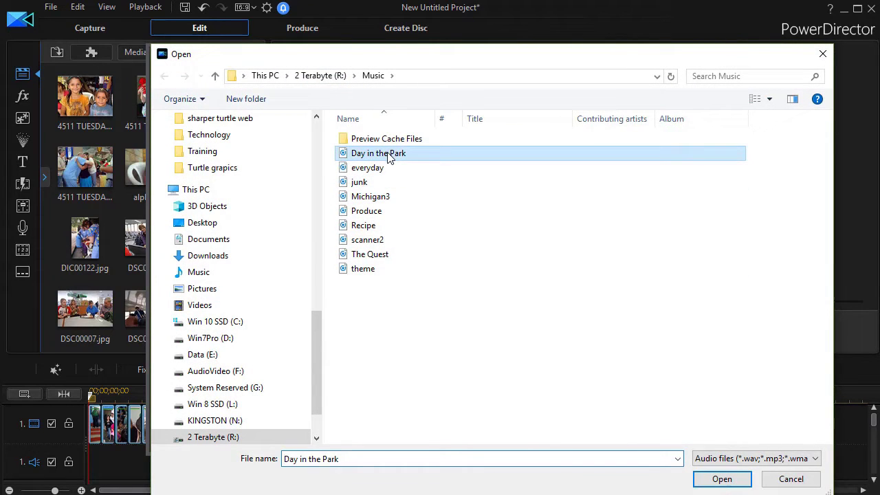
pyautogui.click(722, 479)
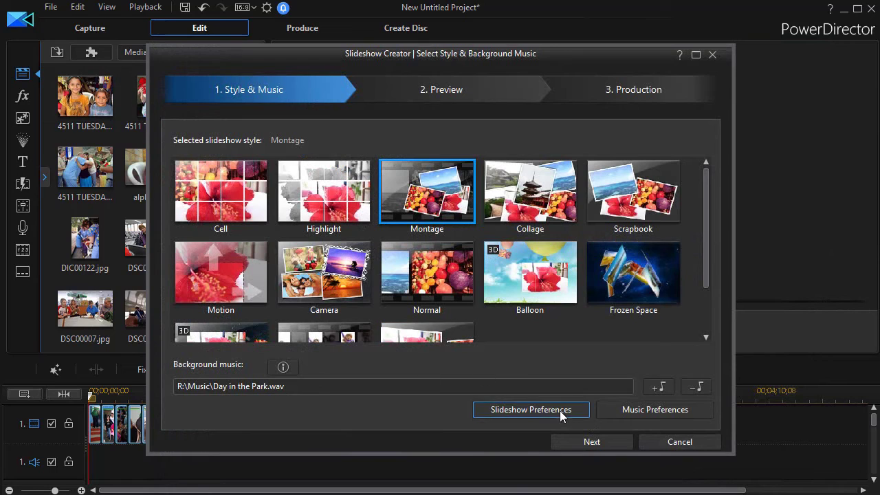
# Set Slideshow Preferences to Fit photos to music and accept the music preferences.
pyautogui.click(552, 409)
pyautogui.click(352, 193)
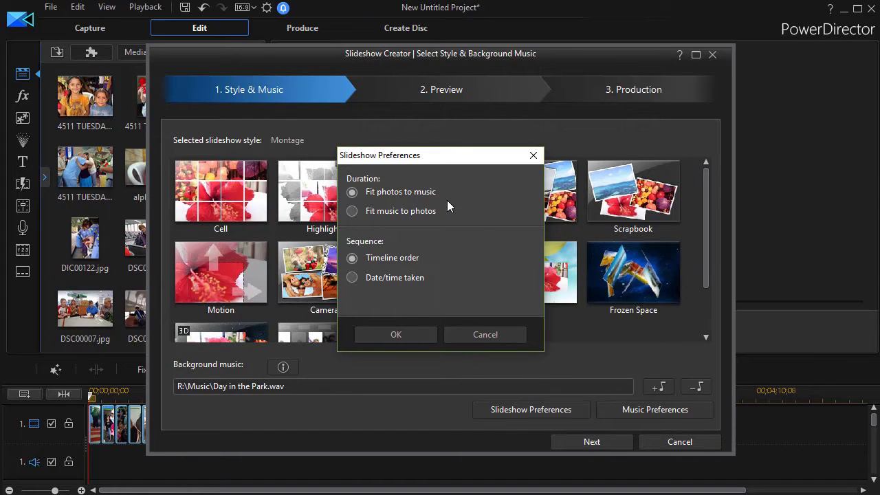
pyautogui.click(380, 333)
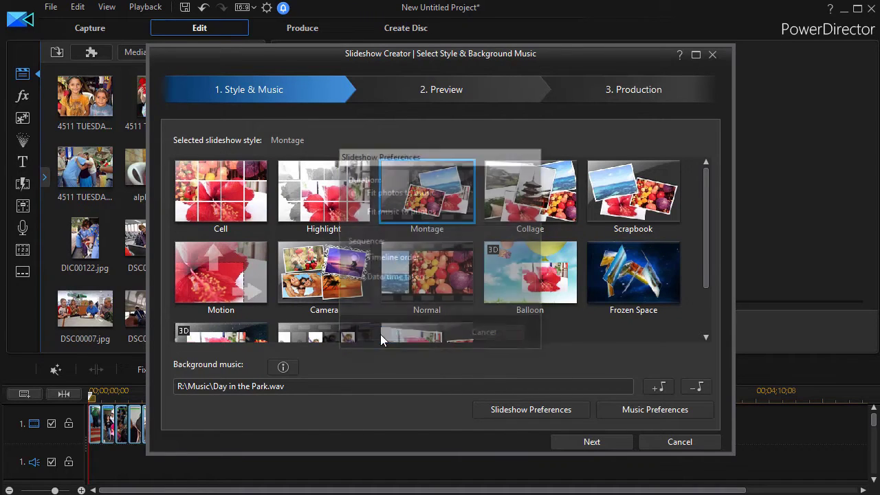
pyautogui.click(649, 411)
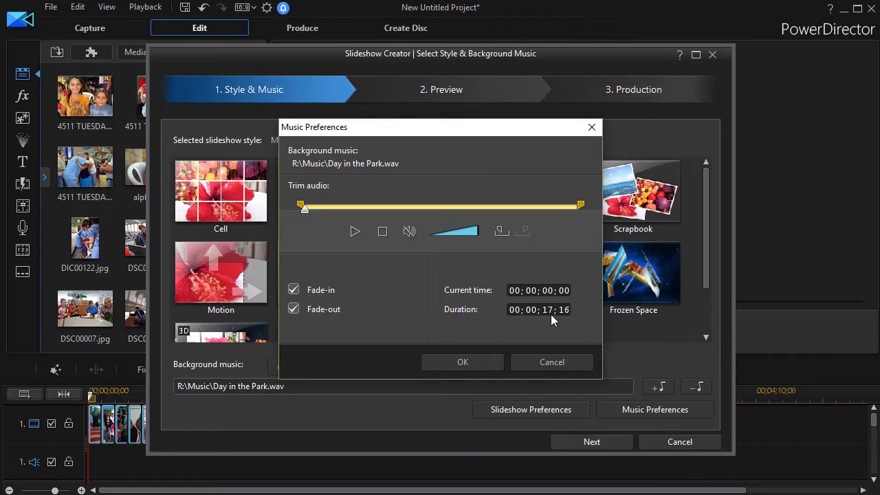
pyautogui.click(478, 363)
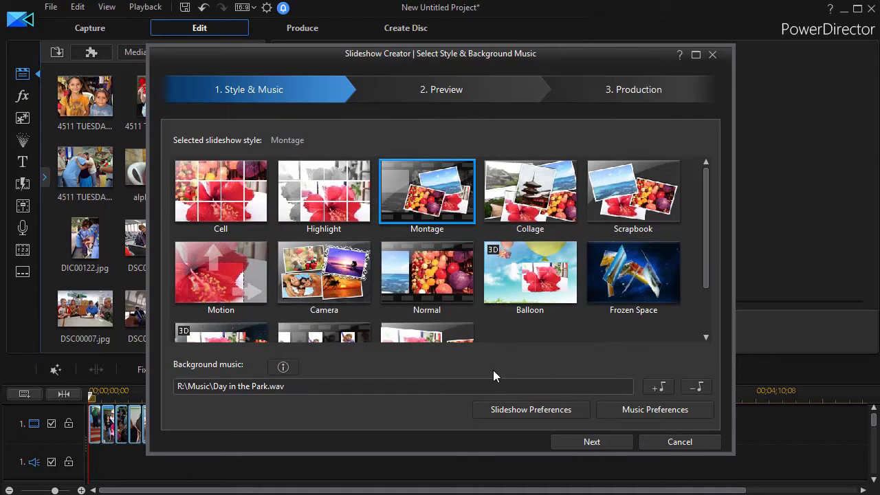
# Generate the Montage slideshow, play its preview, and continue to the Production step.
pyautogui.click(593, 442)
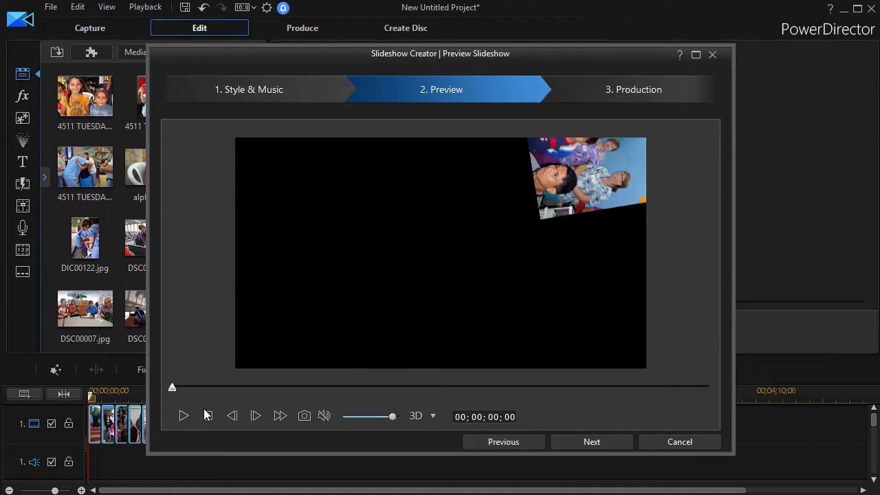
pyautogui.moveTo(326, 57); pyautogui.dragTo(535, 81)
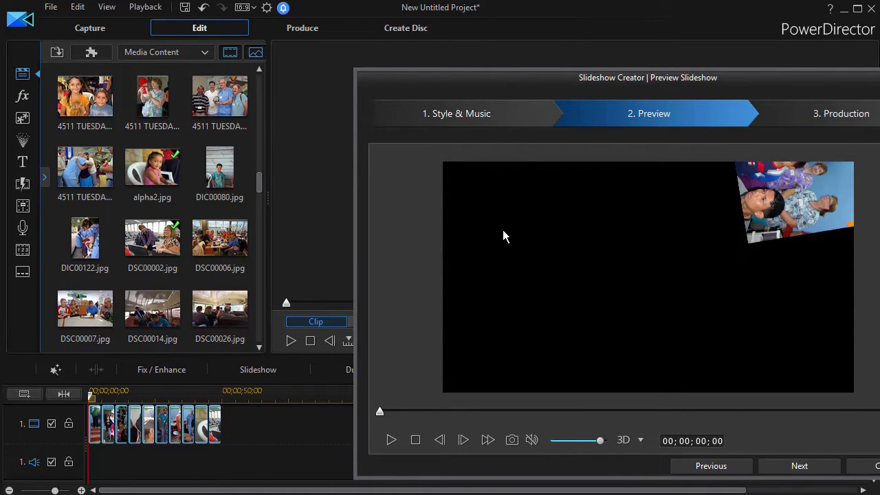
pyautogui.moveTo(534, 79); pyautogui.dragTo(372, 60)
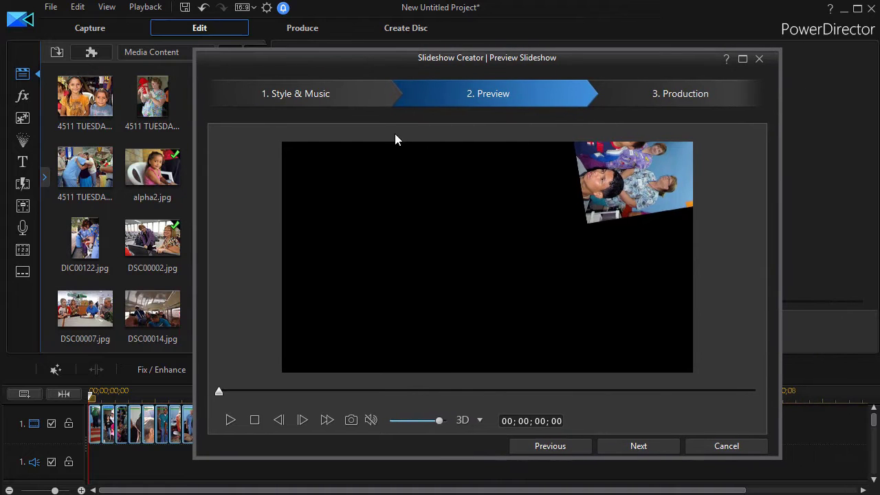
pyautogui.click(230, 419)
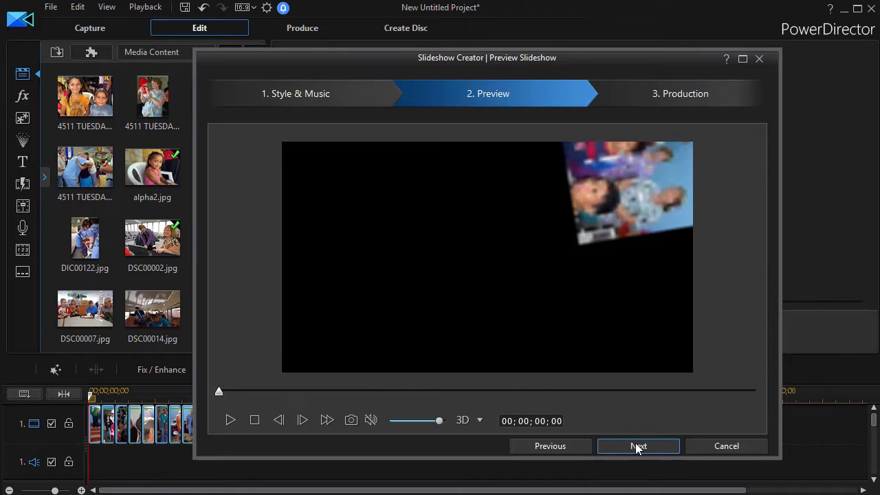
pyautogui.click(636, 446)
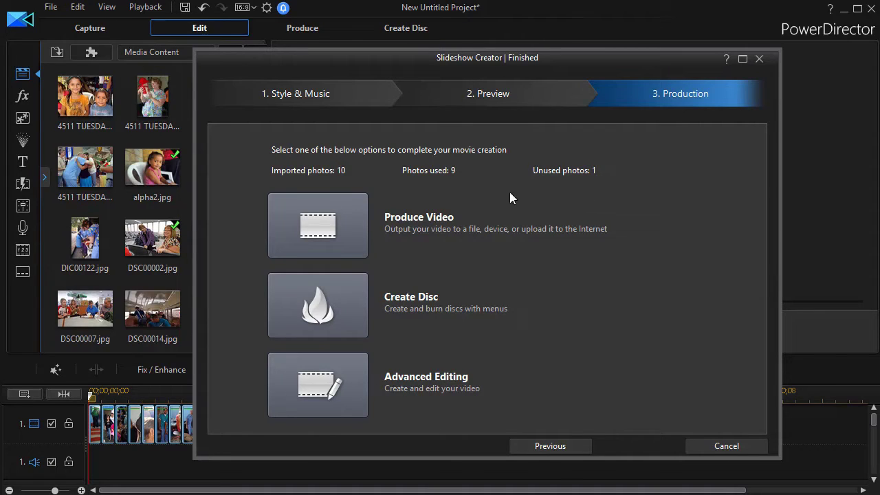
# Go back from Production through Preview to the Style & Music step.
pyautogui.click(556, 445)
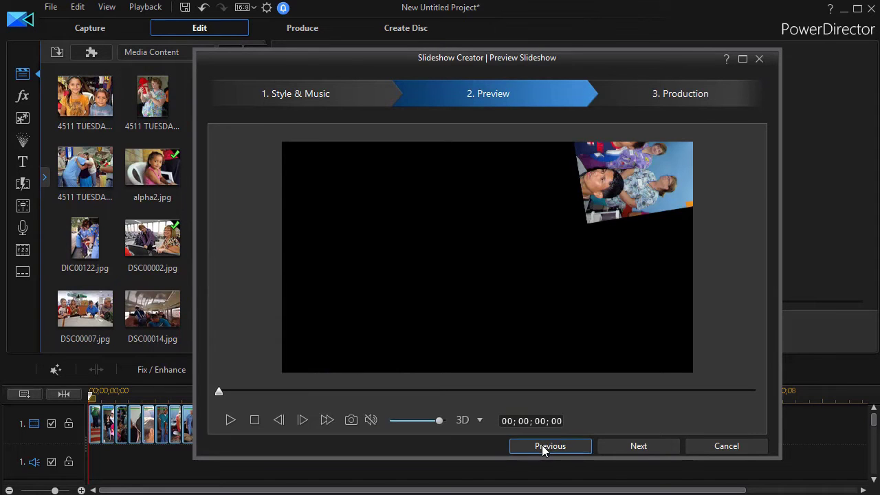
pyautogui.click(546, 446)
# Switch the style to Cell, confirming Slideshow Preferences before and after the change.
pyautogui.click(559, 413)
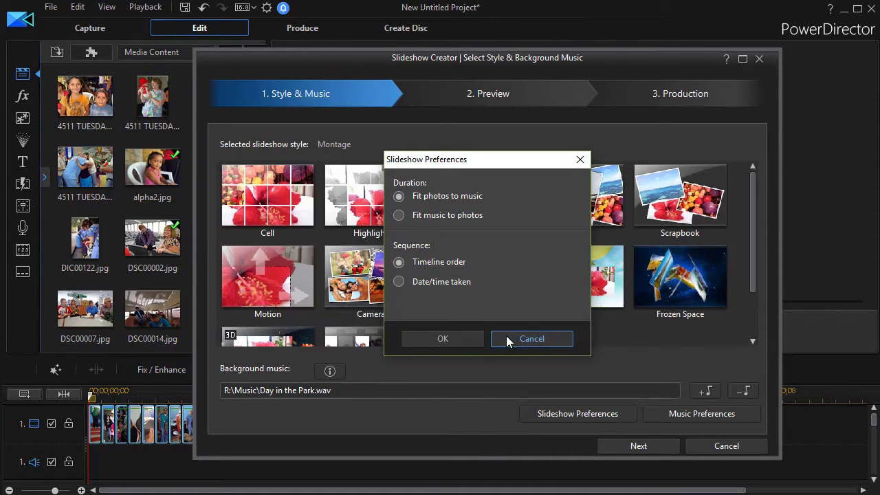
pyautogui.click(456, 339)
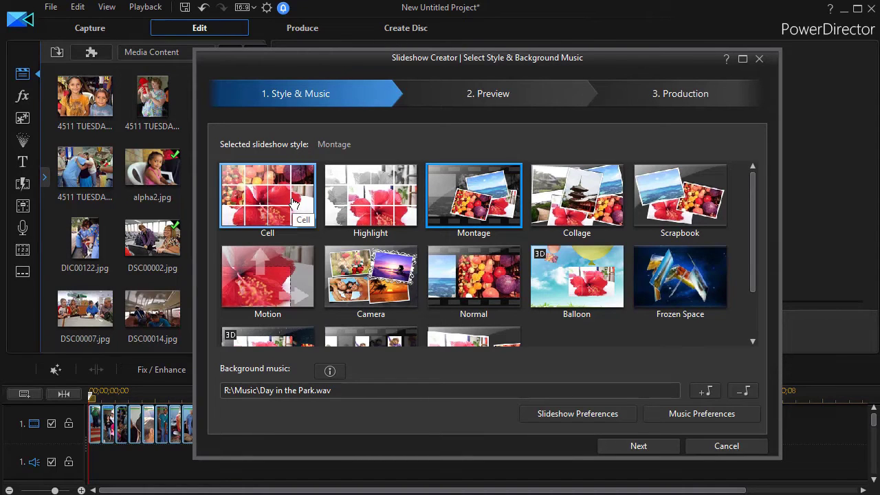
pyautogui.click(248, 208)
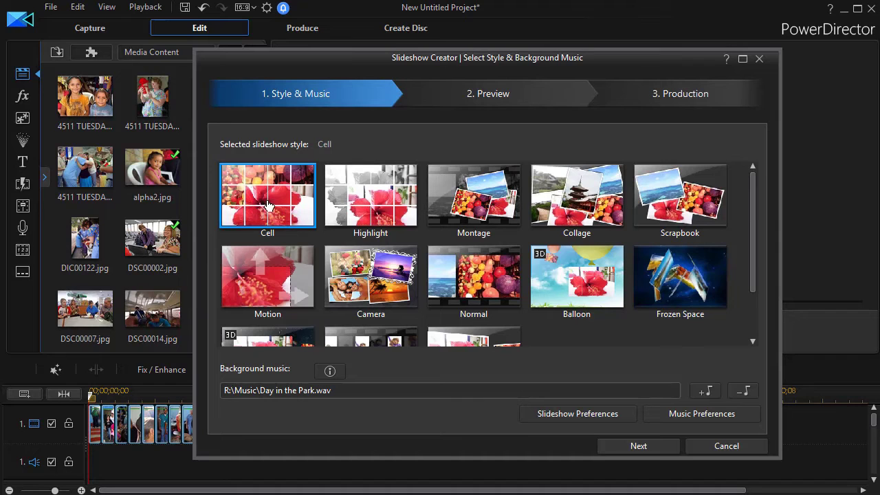
pyautogui.click(609, 415)
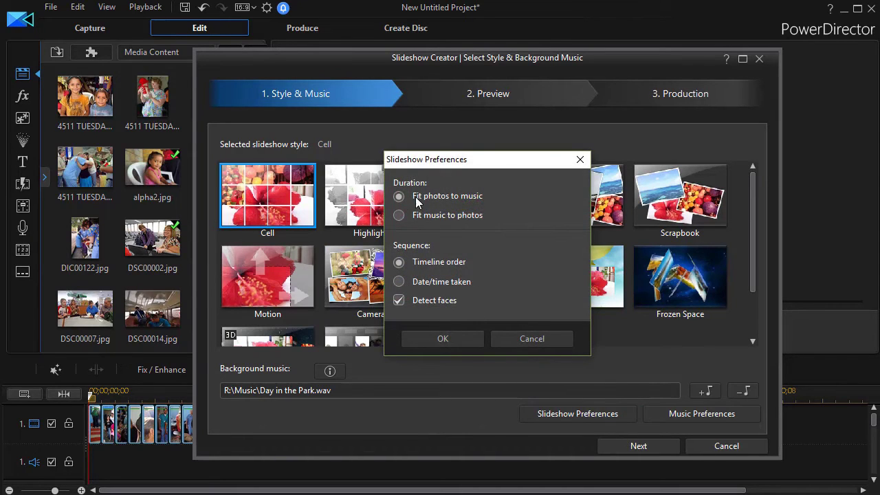
pyautogui.click(473, 342)
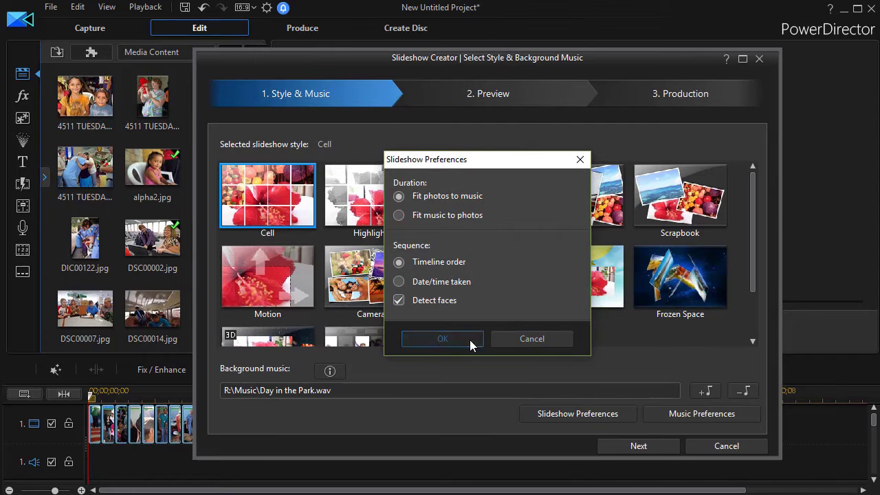
# Generate the Cell slideshow, play its full preview, and continue to Production.
pyautogui.click(641, 448)
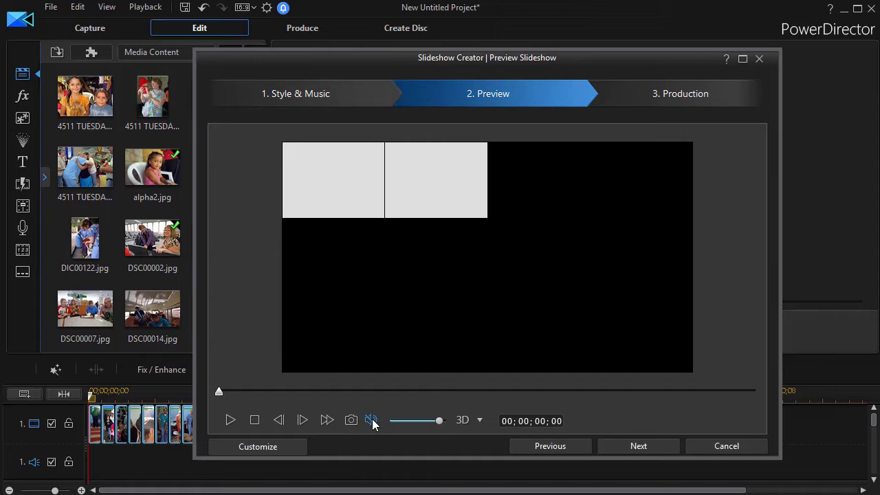
pyautogui.click(232, 421)
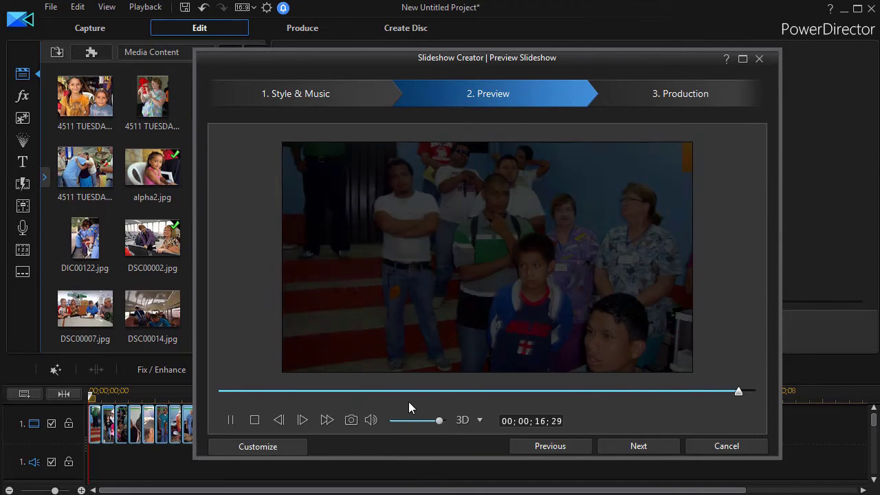
pyautogui.click(631, 443)
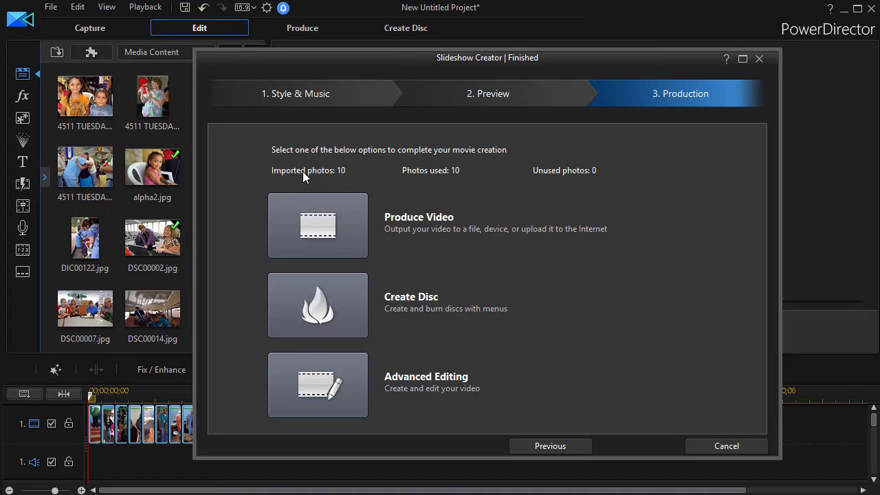
# Return from 3. Production to the Cell slideshow's Preview step.
pyautogui.click(540, 443)
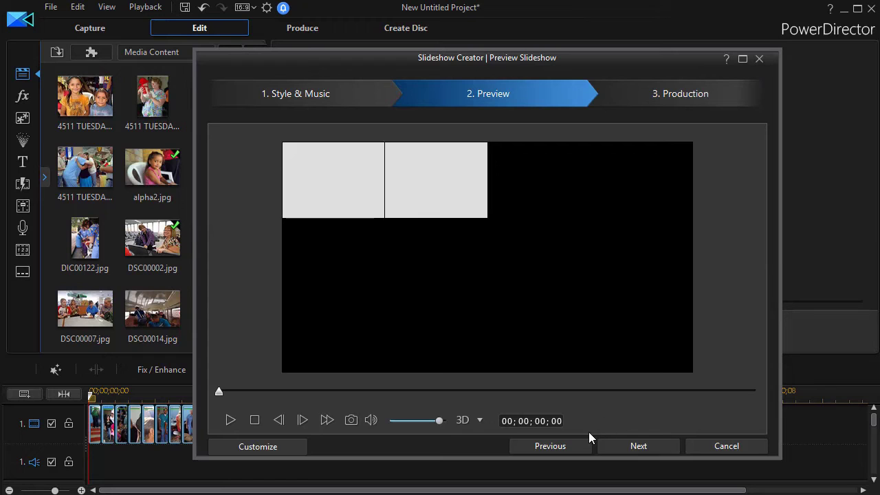
# Back at Style & Music, view the Cell preferences: Fit photos to music, Timeline order, Detect faces.
pyautogui.click(559, 445)
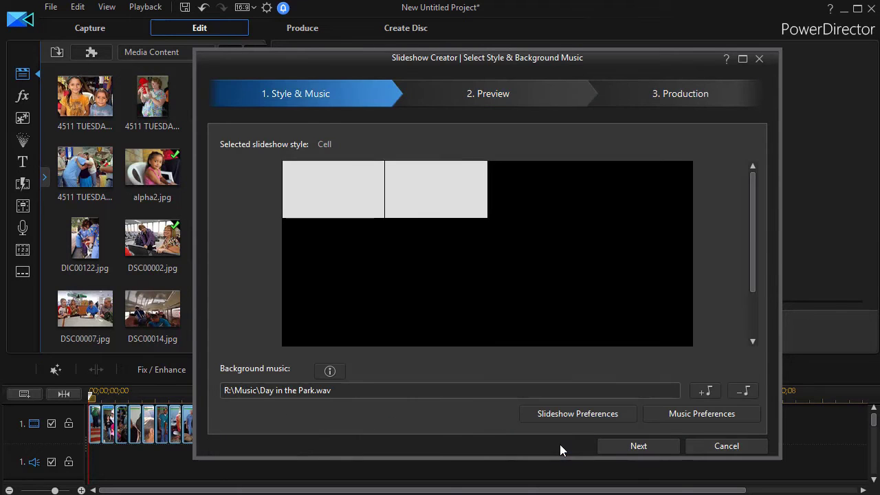
pyautogui.click(570, 414)
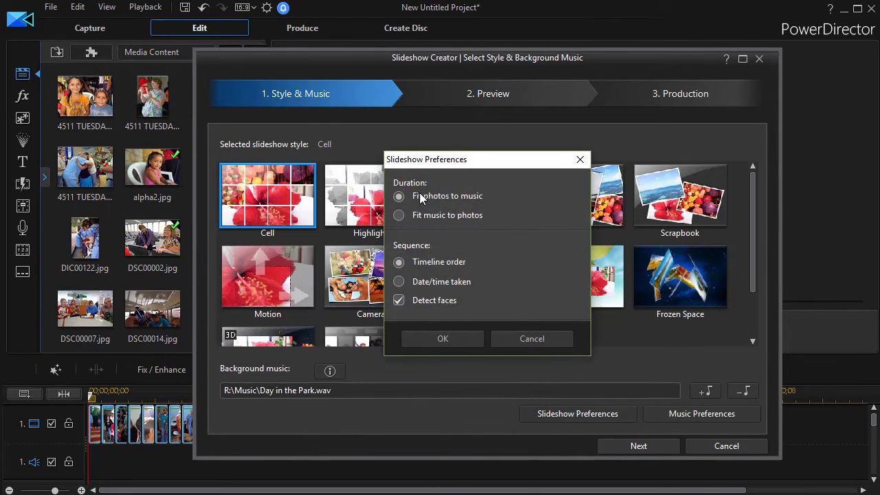